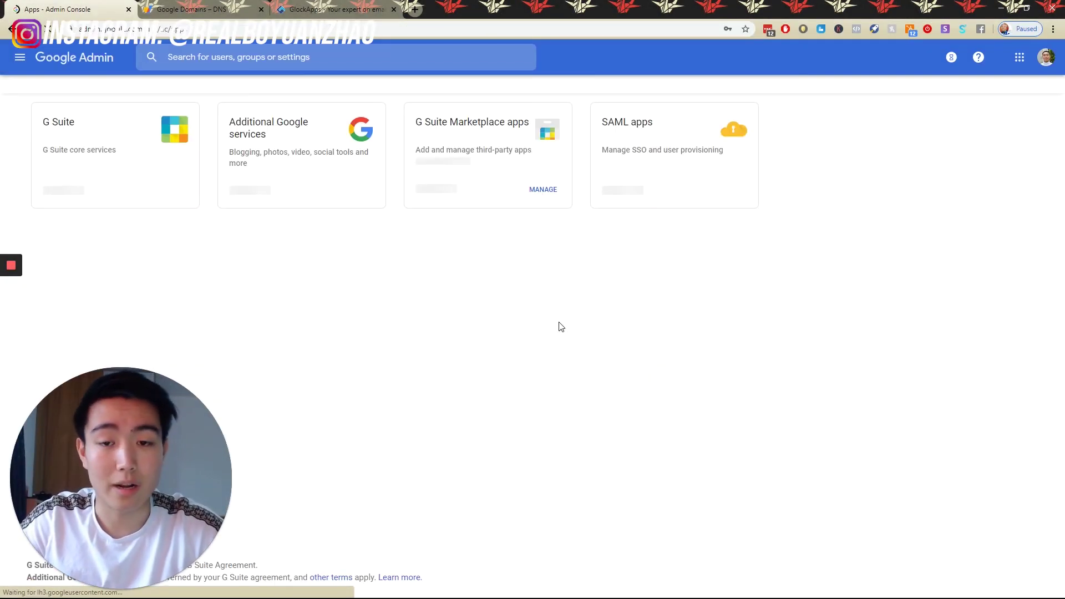
# Open the Gmail settings within the G Suite core services, declining the browser's offer to update the saved password
pyautogui.click(120, 162)
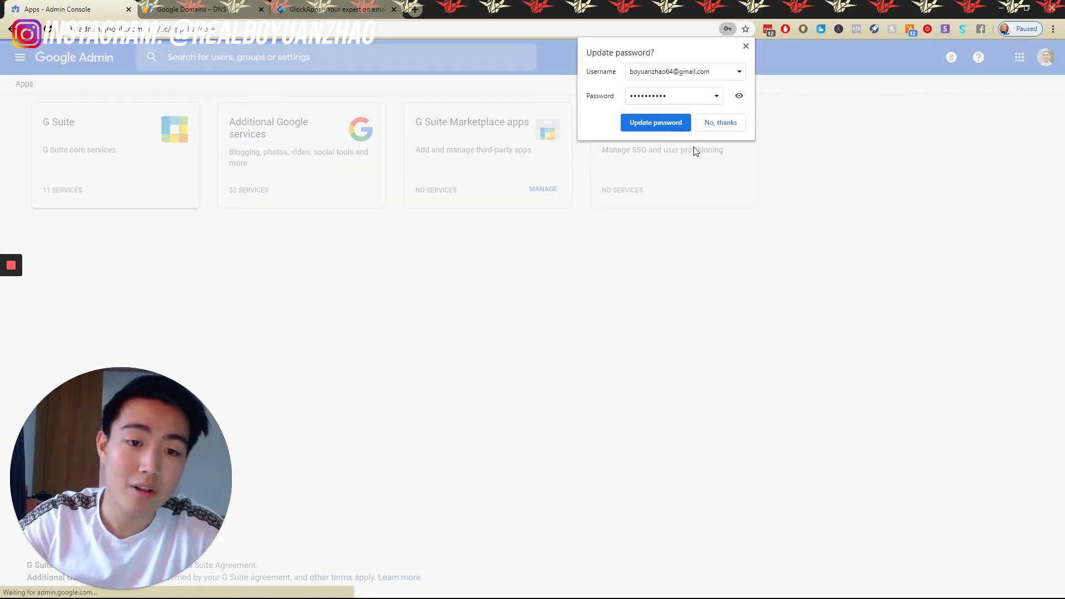
pyautogui.click(720, 122)
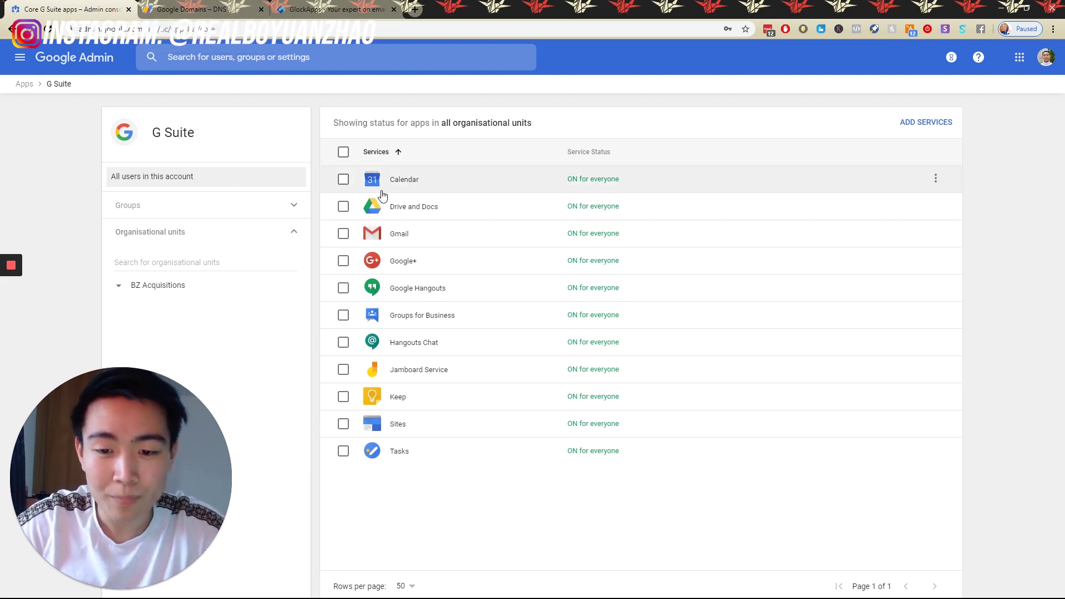
pyautogui.click(375, 236)
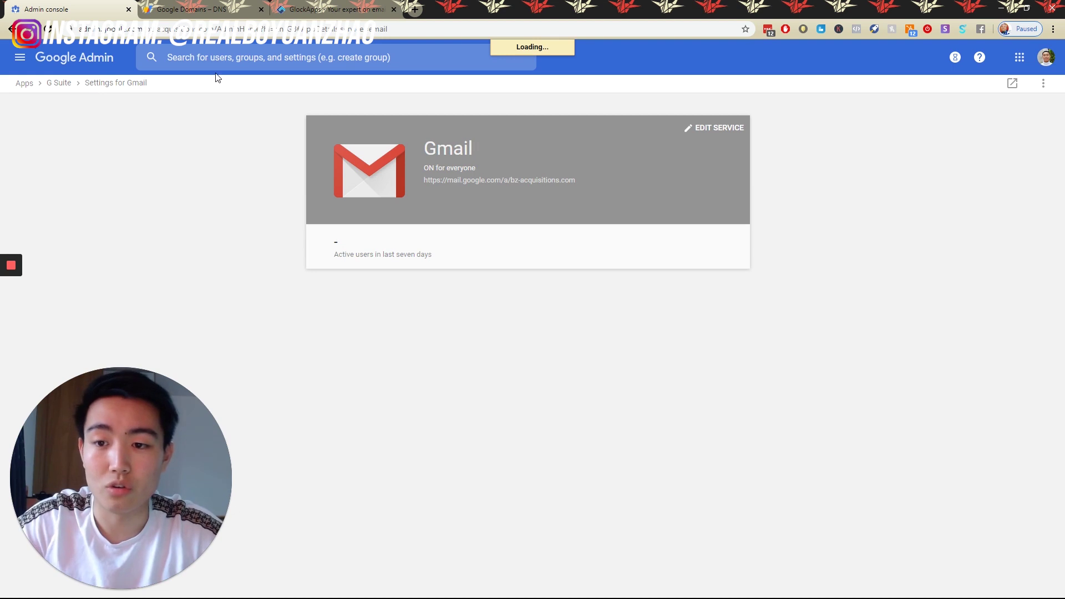
# Return to the Admin console home and reopen the Gmail settings by way of Apps and G Suite
pyautogui.click(26, 85)
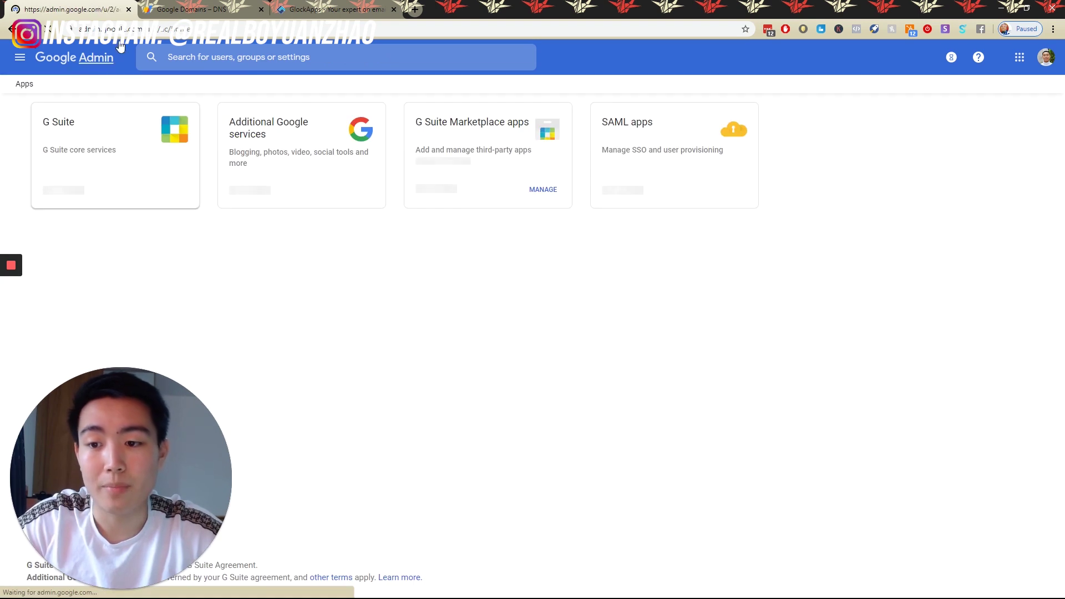
pyautogui.click(120, 48)
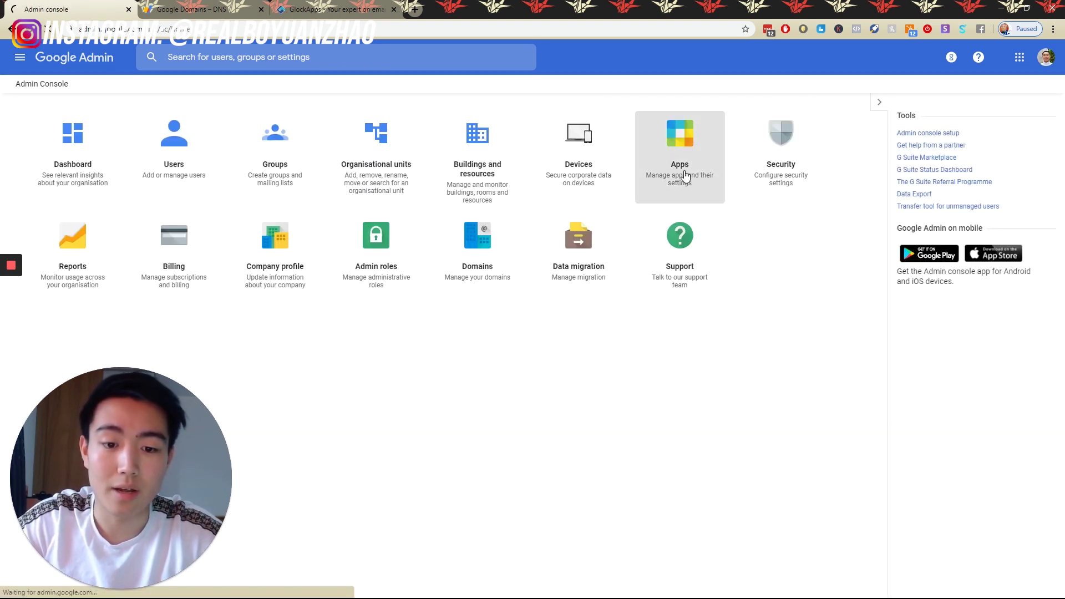
pyautogui.click(686, 176)
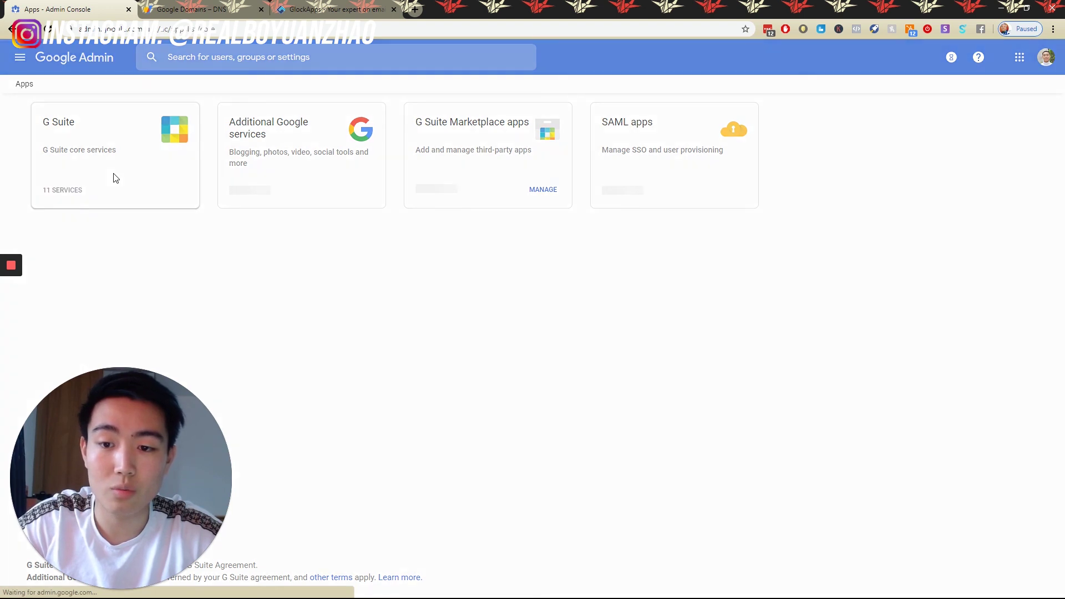
pyautogui.click(112, 175)
pyautogui.click(390, 235)
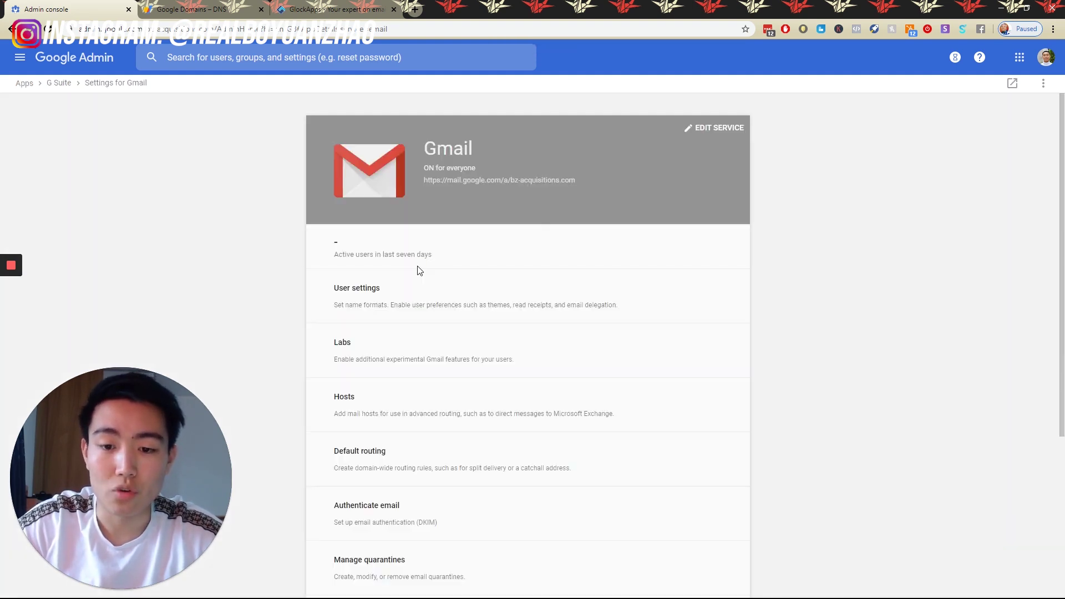
# Open Gmail's Authenticate email (DKIM) settings and highlight the authentication status and the DNS host name of the TXT record
pyautogui.scroll(-3, 416, 268)
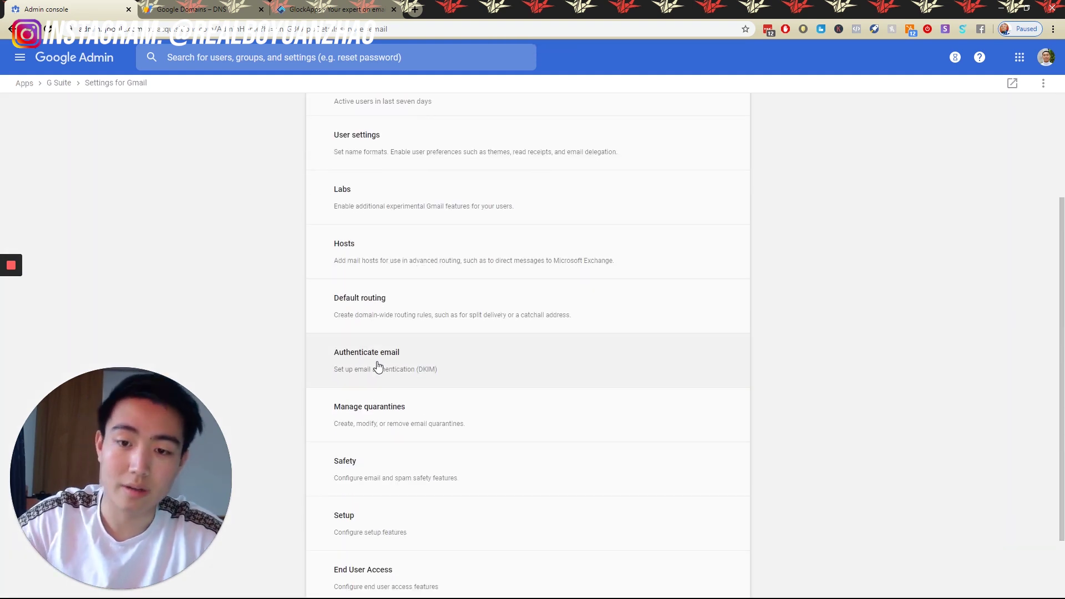
pyautogui.scroll(1, 407, 366)
pyautogui.click(398, 390)
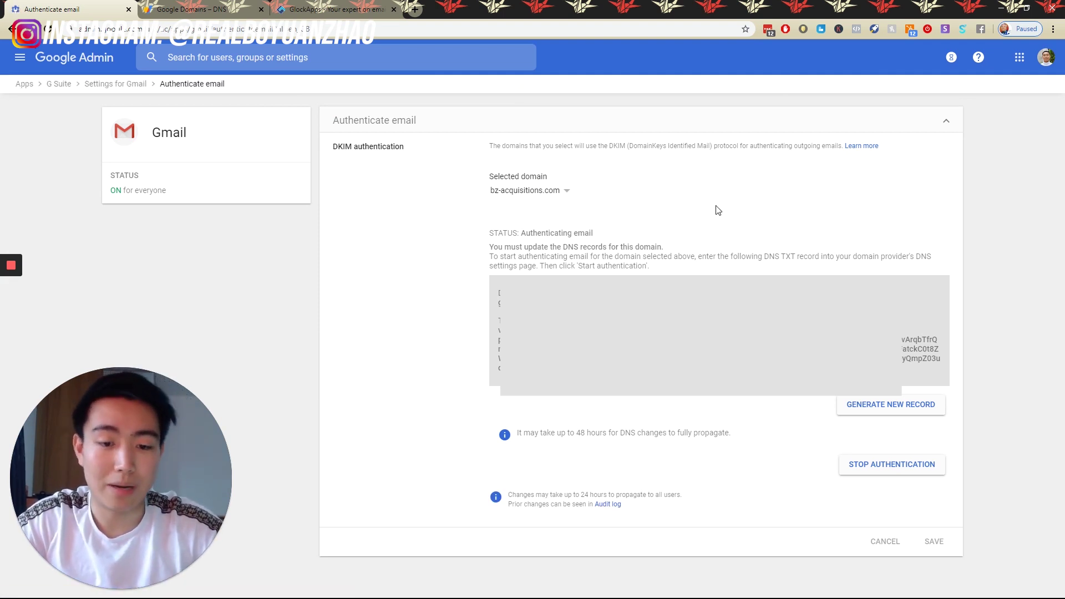
pyautogui.moveTo(609, 237)
pyautogui.mouseDown()
pyautogui.moveTo(481, 243)
pyautogui.moveTo(597, 233)
pyautogui.mouseUp()
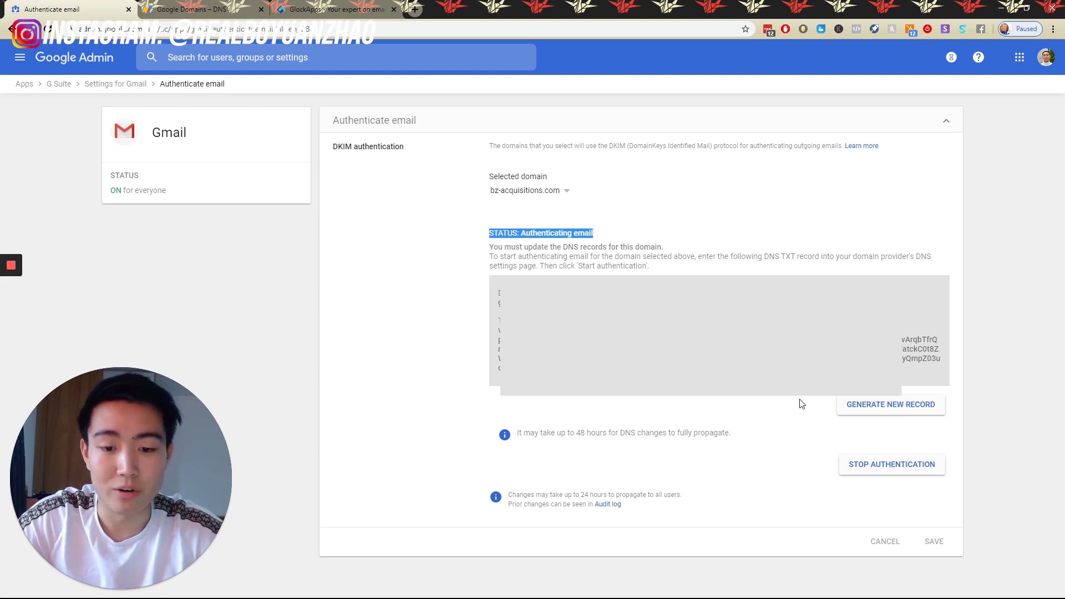
pyautogui.moveTo(498, 304); pyautogui.dragTo(555, 308)
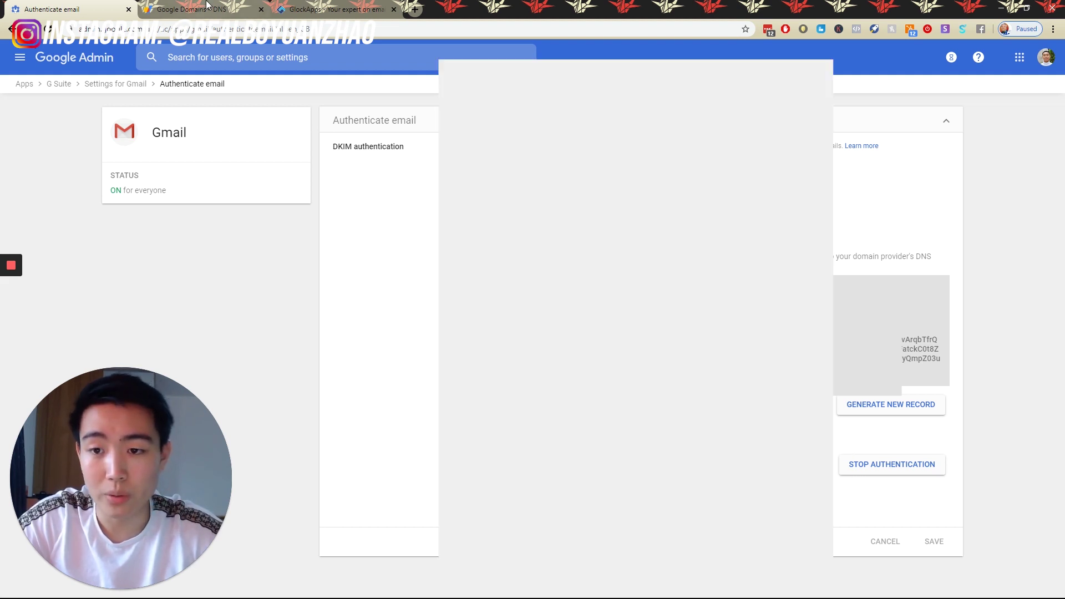
# Switch to the Google Domains DNS page and review it from the nameservers through the G Suite records to the custom resource records
pyautogui.click(192, 9)
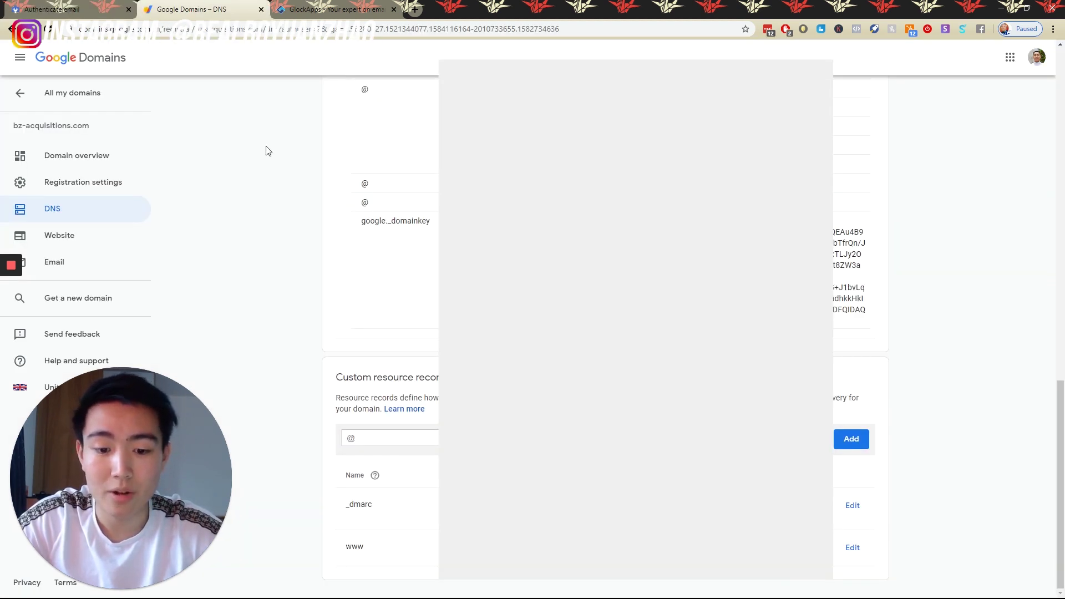
pyautogui.scroll(9, 268, 151)
pyautogui.scroll(8, 267, 150)
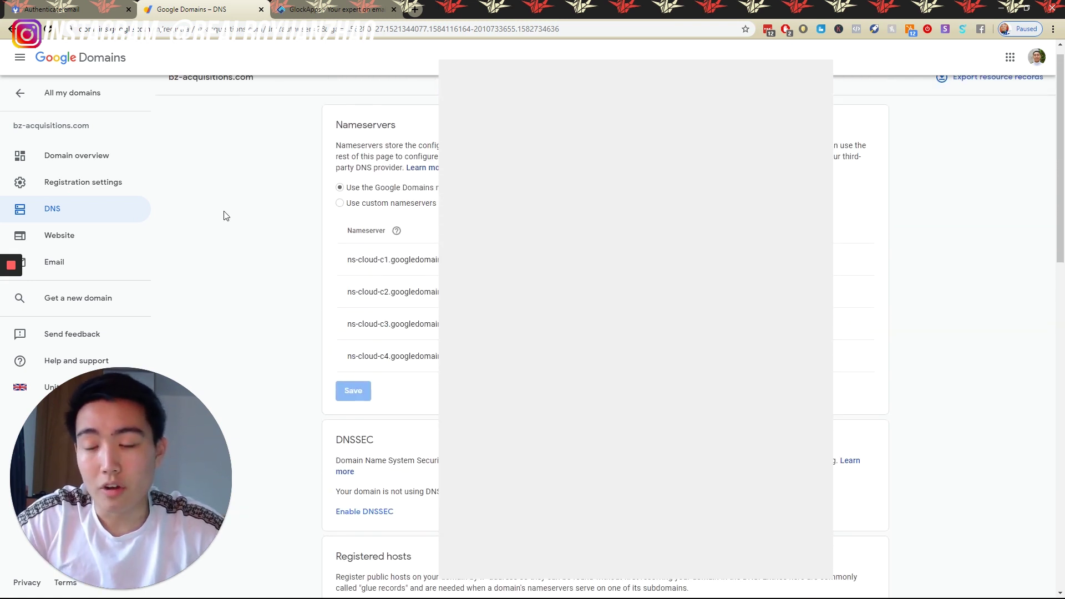
pyautogui.scroll(-14, 226, 216)
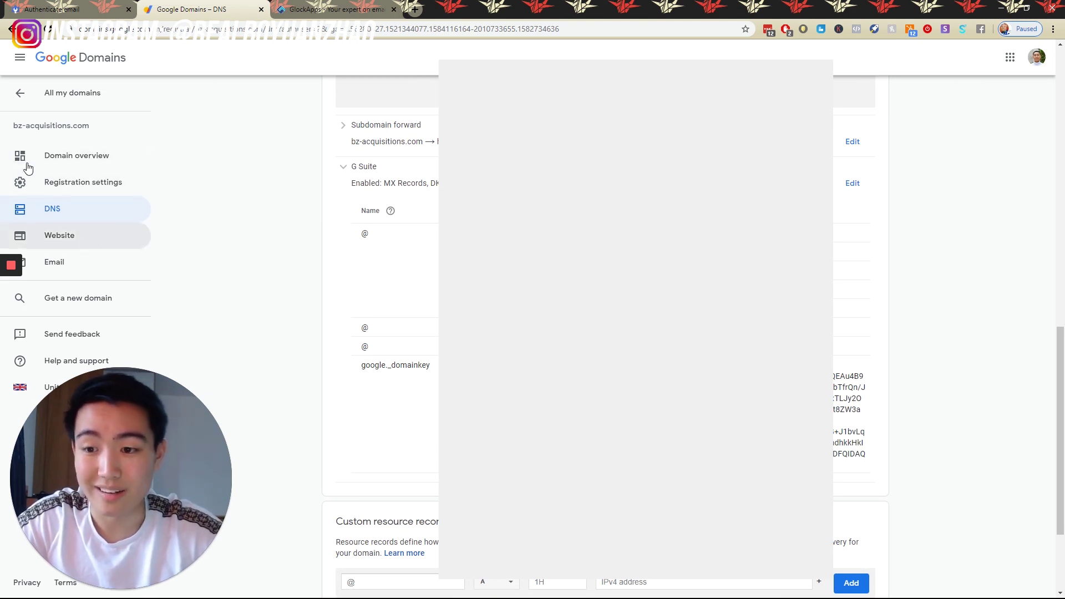
pyautogui.scroll(1, 358, 277)
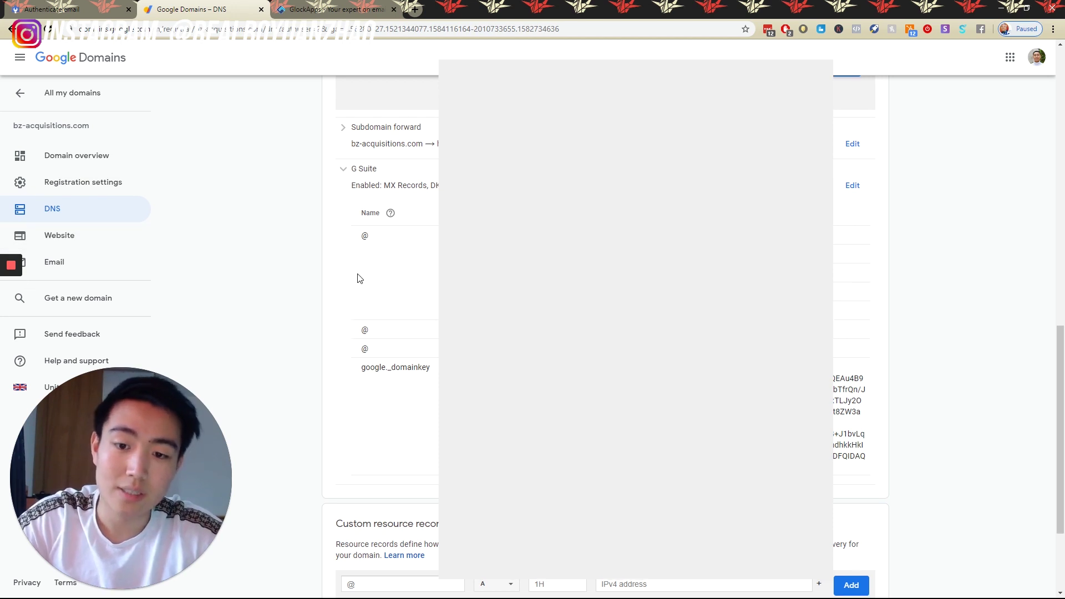
pyautogui.scroll(-1, 358, 277)
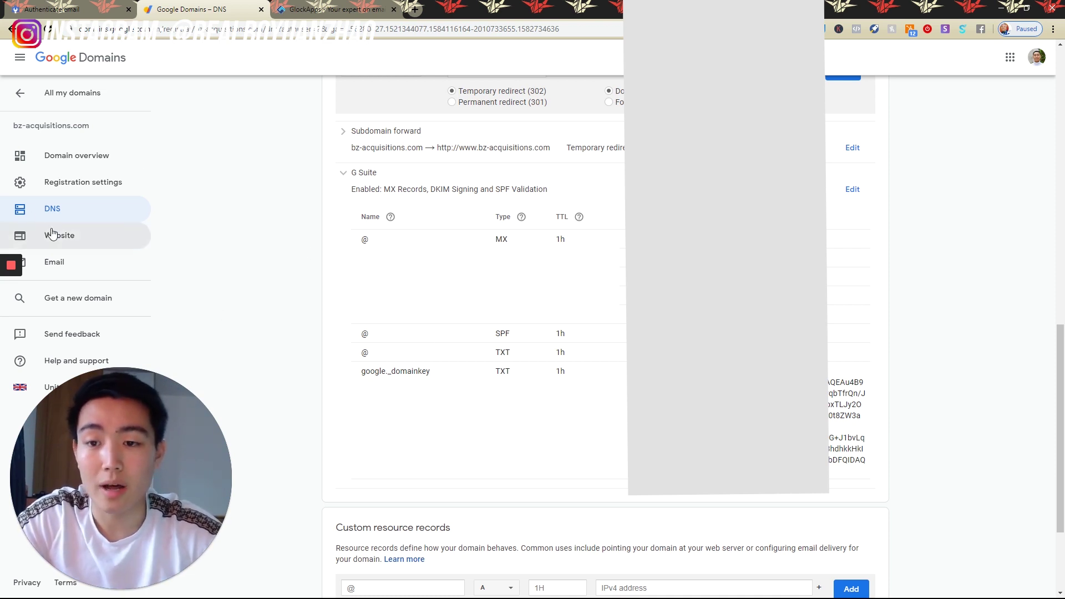
pyautogui.scroll(-3, 425, 285)
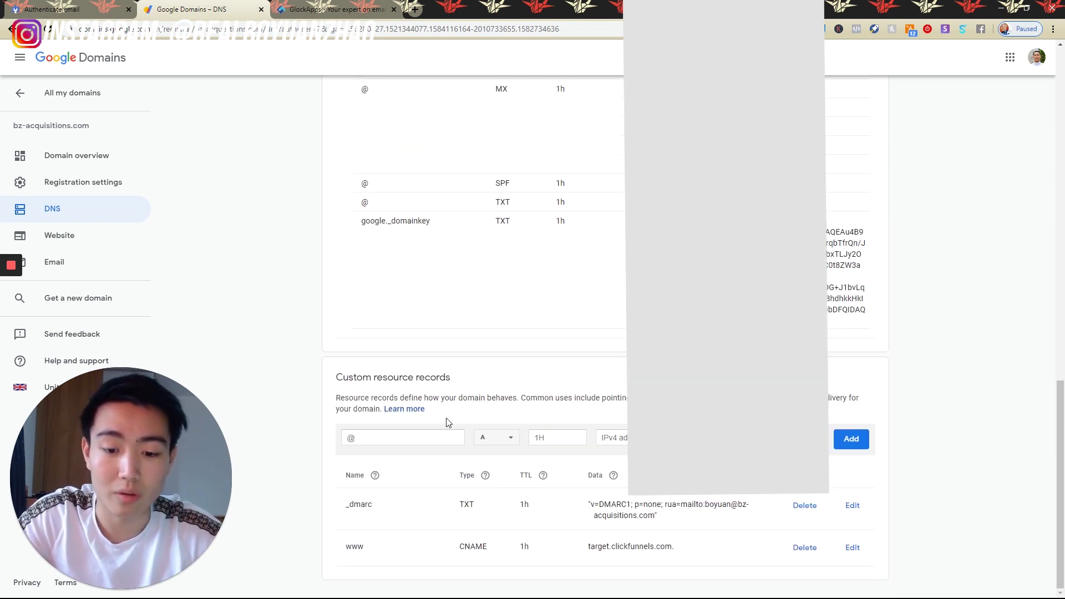
# Examine the name, record type options and data field of the new custom resource record without adding one
pyautogui.click(416, 440)
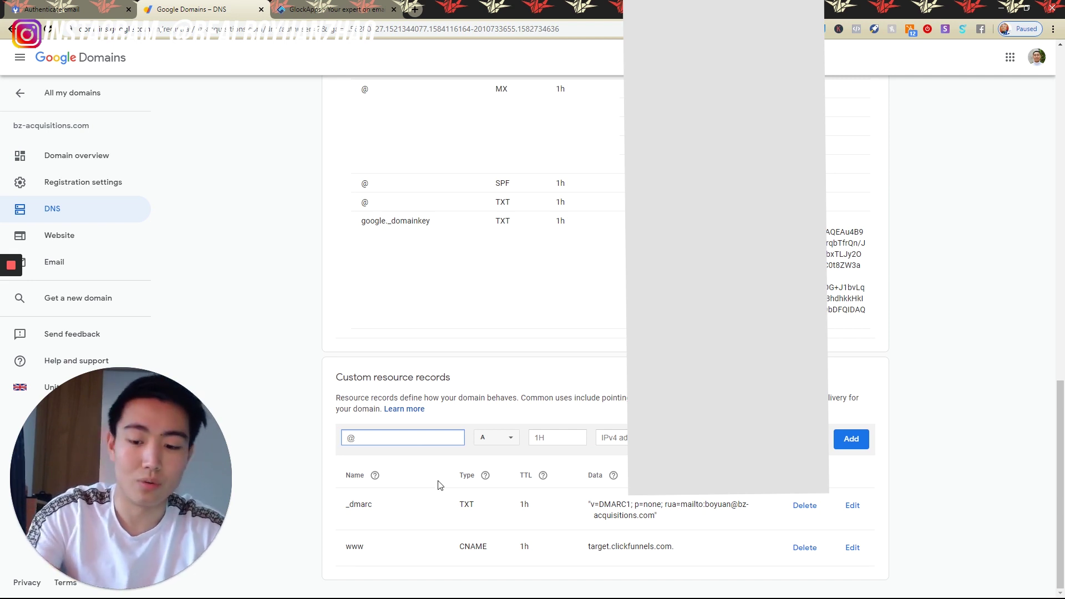
pyautogui.click(502, 440)
pyautogui.scroll(-1, 506, 483)
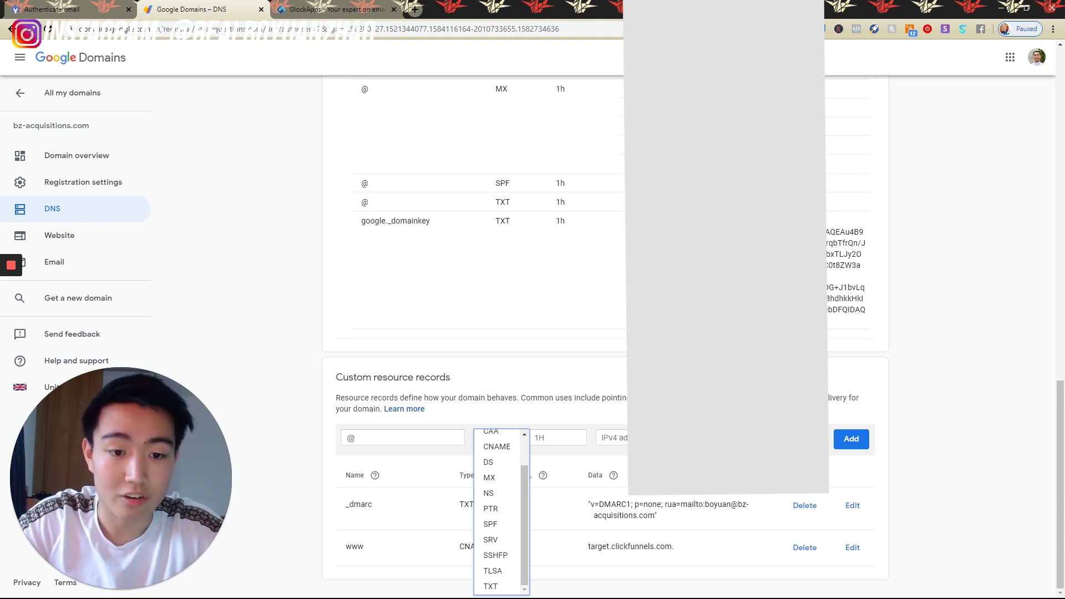
pyautogui.press('Escape')
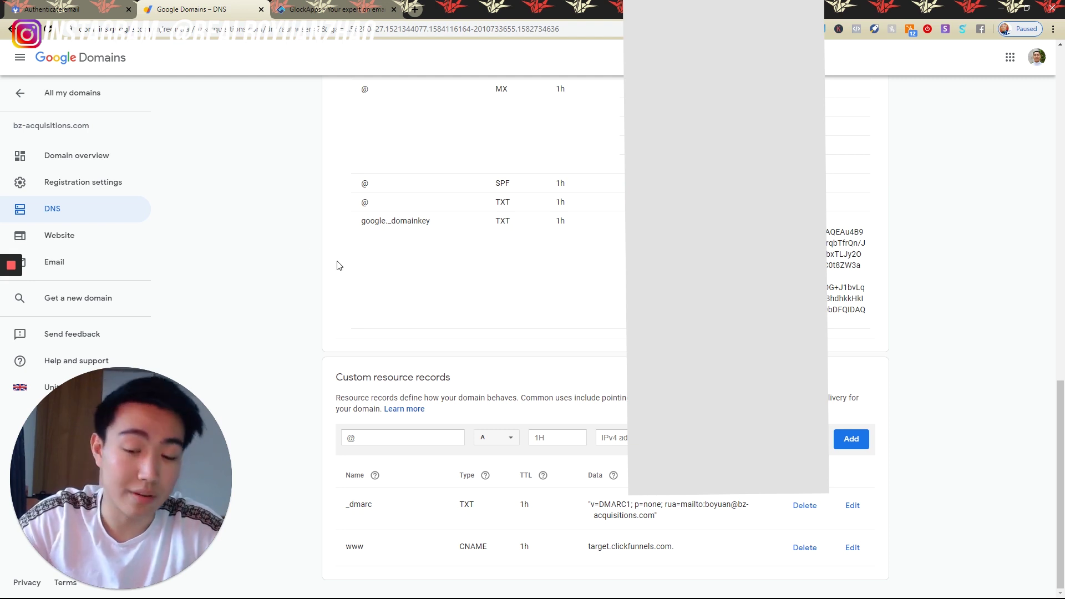
pyautogui.click(424, 434)
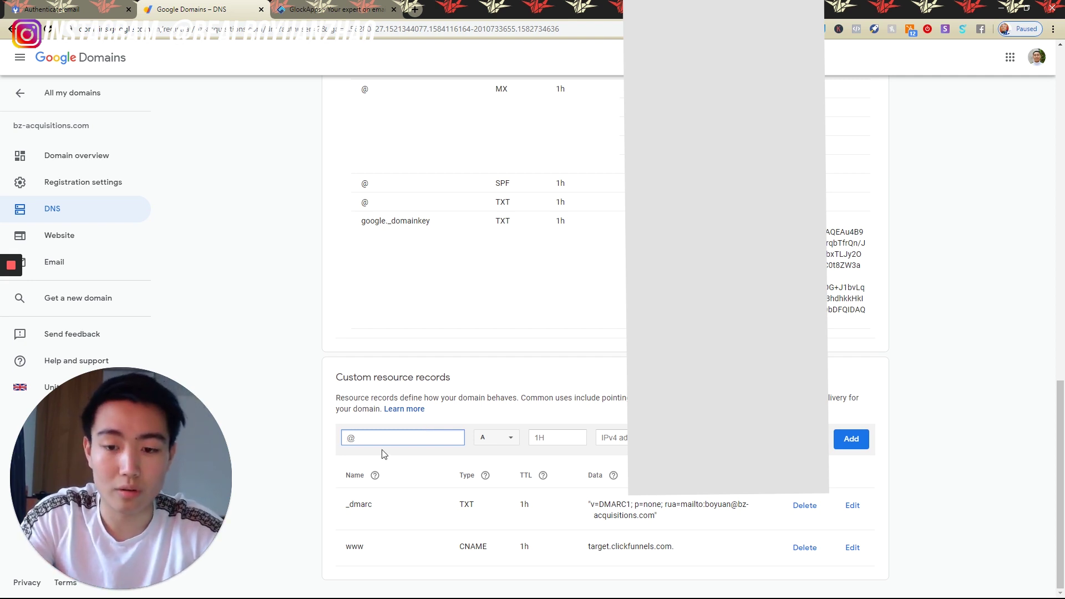
pyautogui.click(492, 438)
pyautogui.scroll(-1, 490, 483)
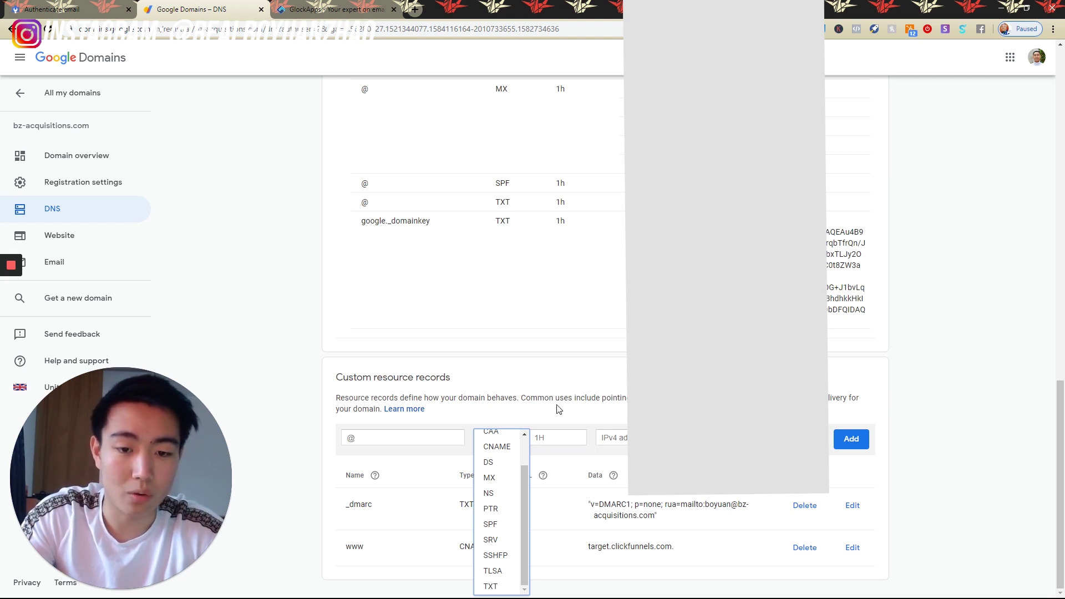
pyautogui.click(610, 437)
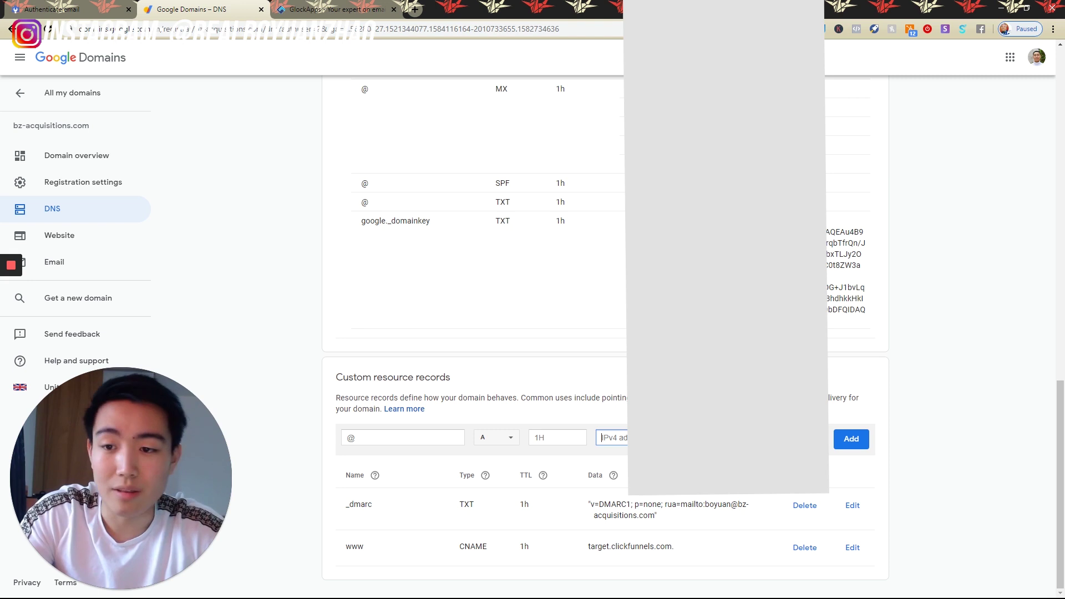
# Highlight the DKIM TXT record value in Google Admin and the corresponding google._domainkey record in Google Domains for comparison
pyautogui.hotkey('ctrl', 'shift', 'Tab')
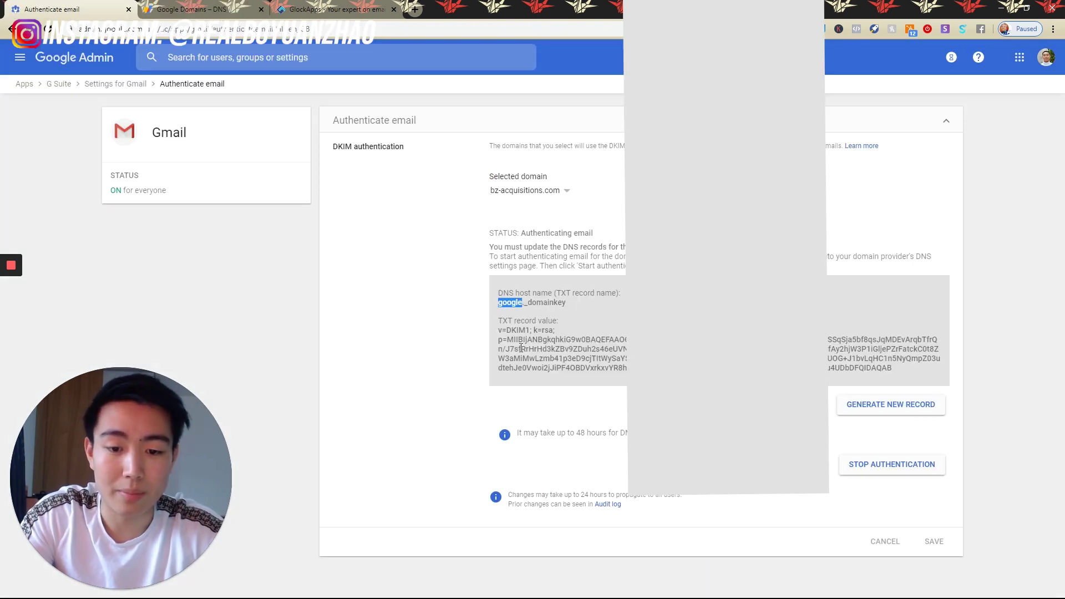
pyautogui.moveTo(494, 328); pyautogui.dragTo(924, 370)
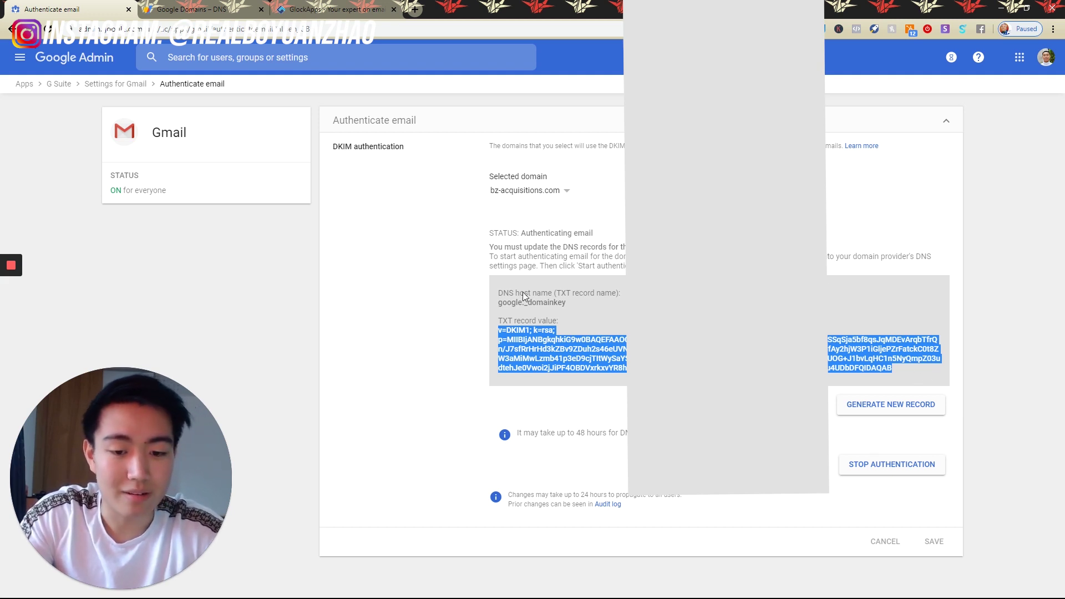
pyautogui.hotkey('ctrl', 'Tab')
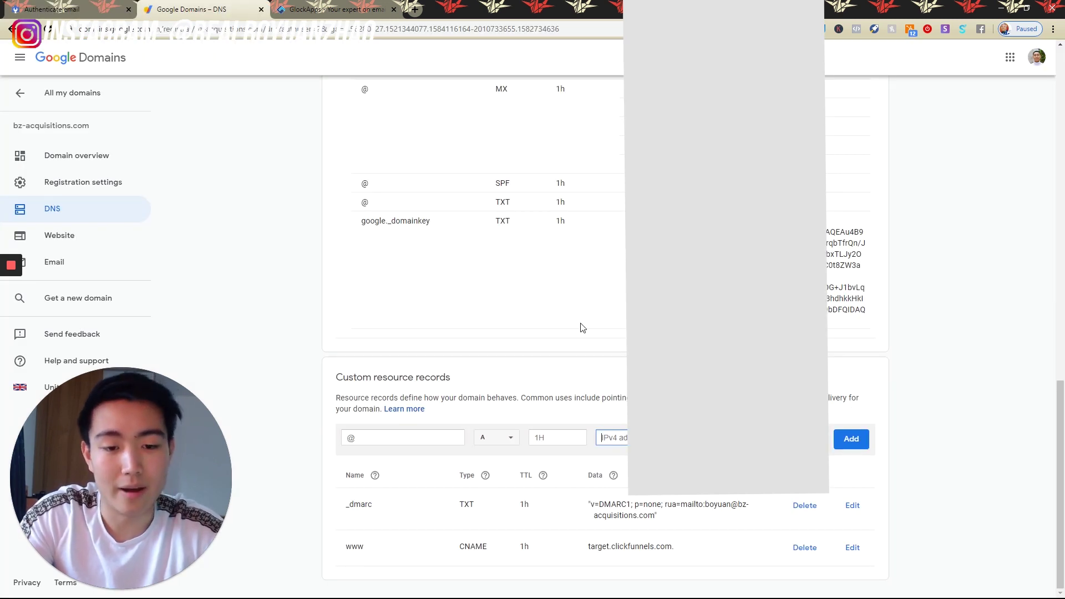
pyautogui.moveTo(353, 223); pyautogui.dragTo(721, 314)
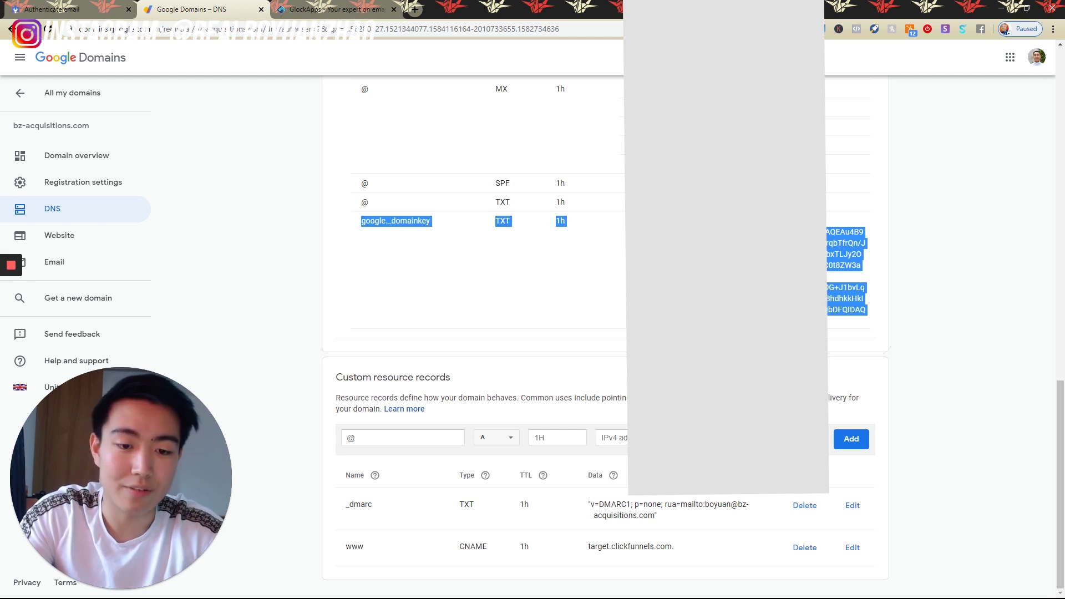
pyautogui.click(721, 313)
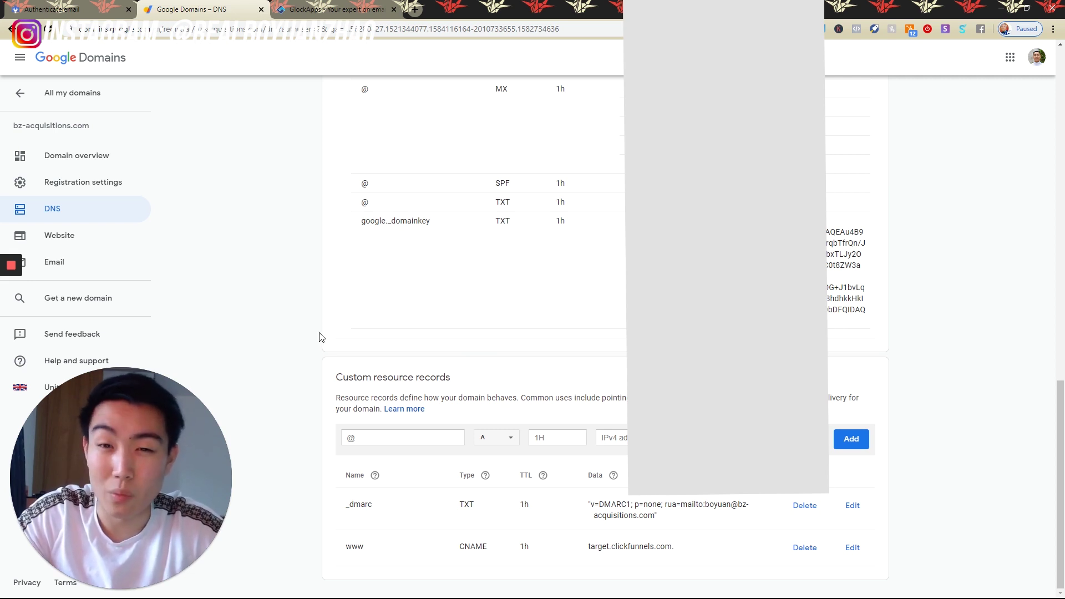
# Review the blank custom record's name, type, TTL and data fields, and highlight v=DMARC1 in the existing _dmarc record
pyautogui.click(372, 439)
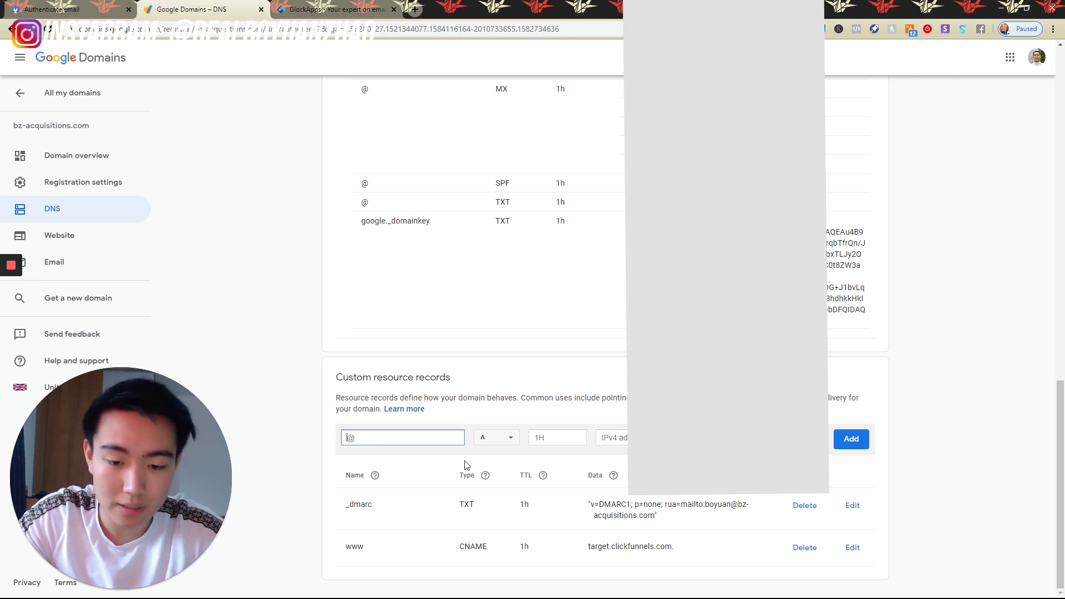
pyautogui.click(511, 438)
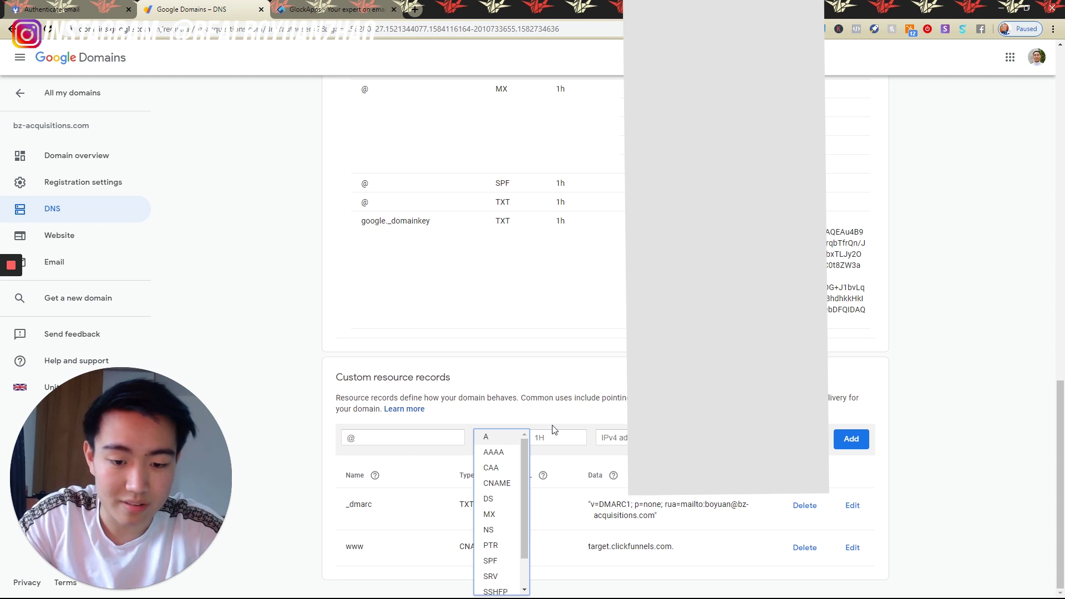
pyautogui.click(558, 441)
pyautogui.click(610, 437)
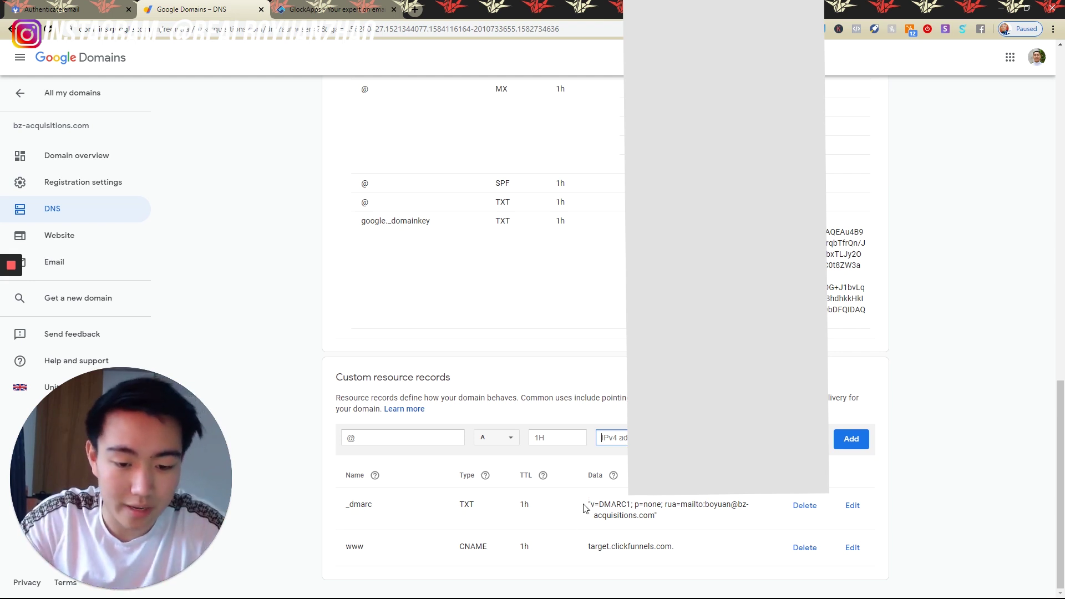
pyautogui.moveTo(591, 506); pyautogui.dragTo(636, 502)
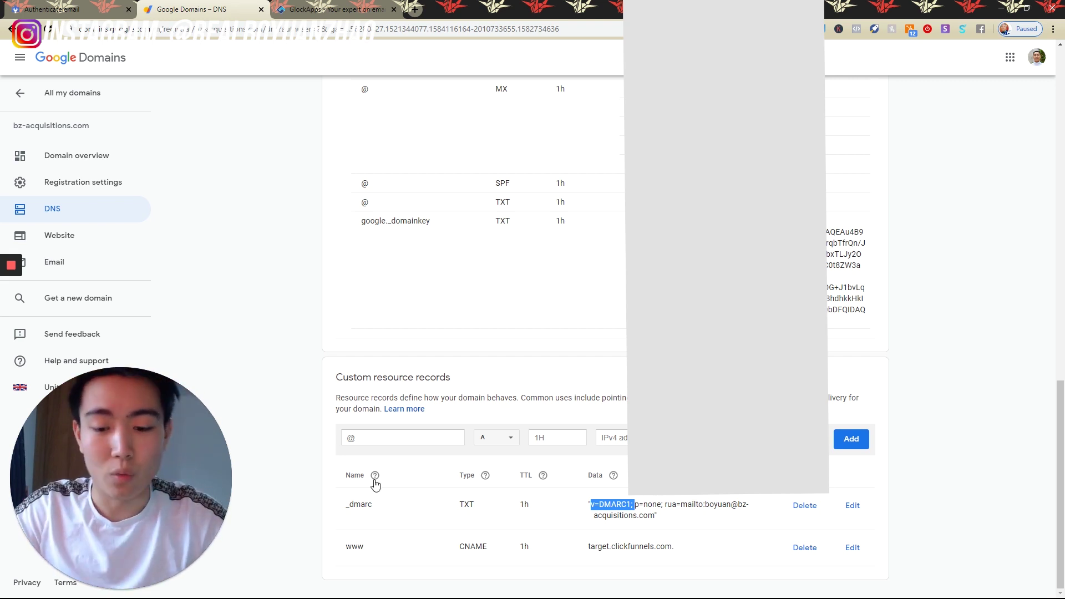
# Highlight the DKIM authentication status in Google Admin, and open the G Suite Toolbox at toolbox.googleapps.com/apps/main/ in a new browser tab
pyautogui.click(23, 6)
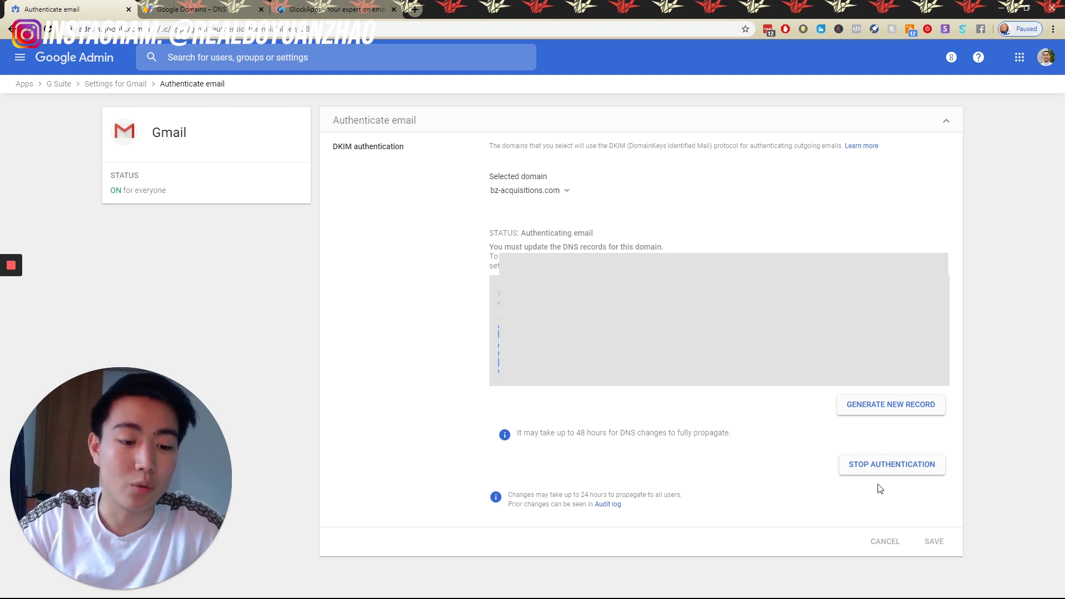
pyautogui.moveTo(520, 231); pyautogui.dragTo(648, 244)
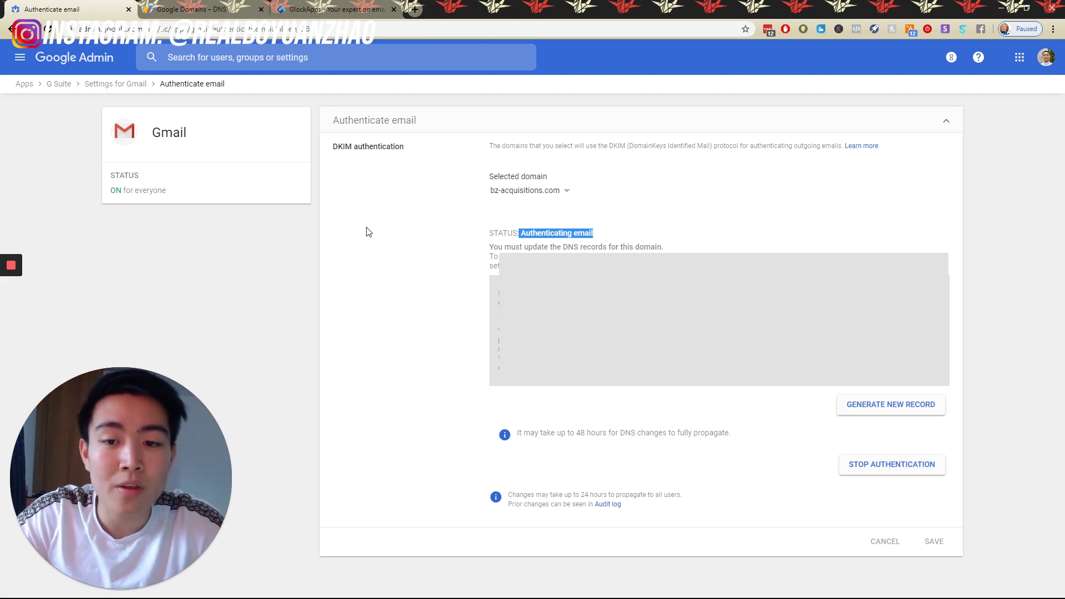
pyautogui.click(415, 9)
pyautogui.write('toolbox.googleapps.com/apps/main/')
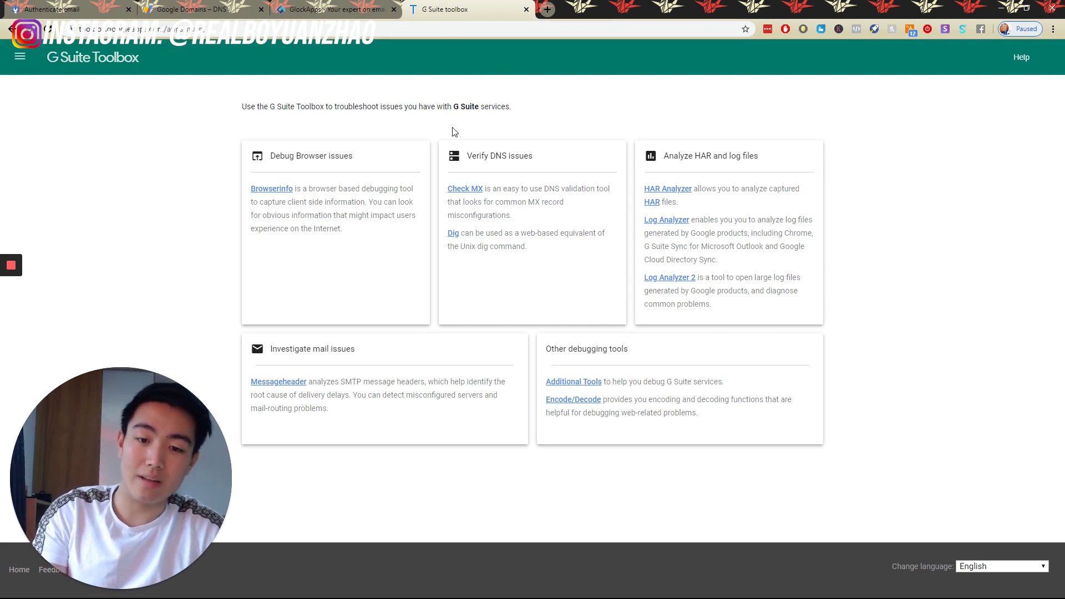
# Open the Check MX tool and run its checks on the domain bz-acquisitions.com with no DKIM selector
pyautogui.click(468, 191)
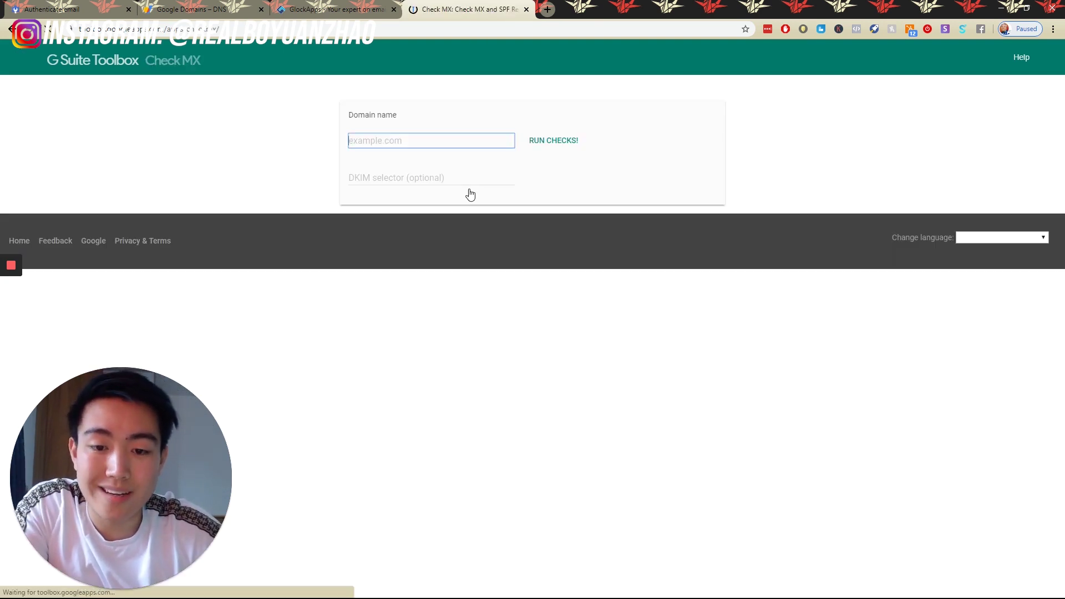
pyautogui.click(429, 148)
pyautogui.press('Down')
pyautogui.press('Return')
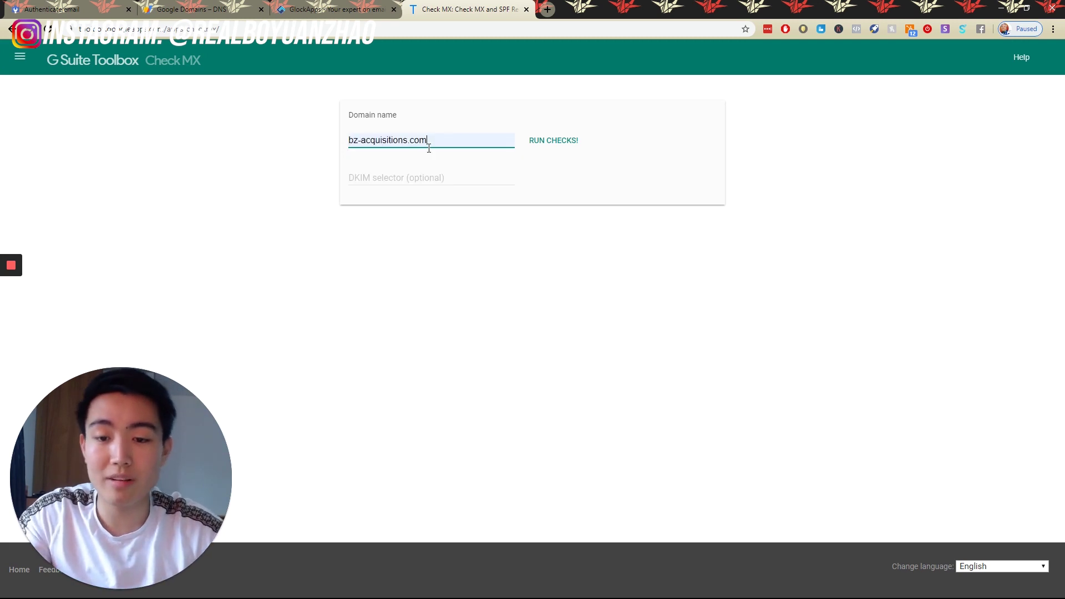
pyautogui.click(565, 143)
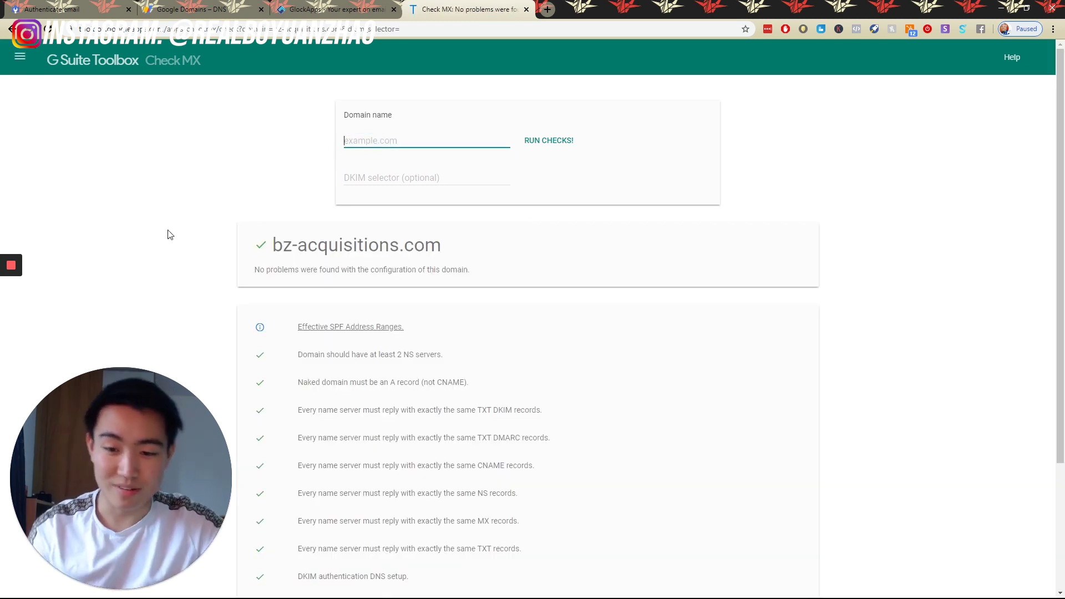
# Highlight the overall configuration result for bz-acquisitions.com, review the list of checks, and expand the Effective SPF Address Ranges details
pyautogui.moveTo(282, 269); pyautogui.dragTo(469, 283)
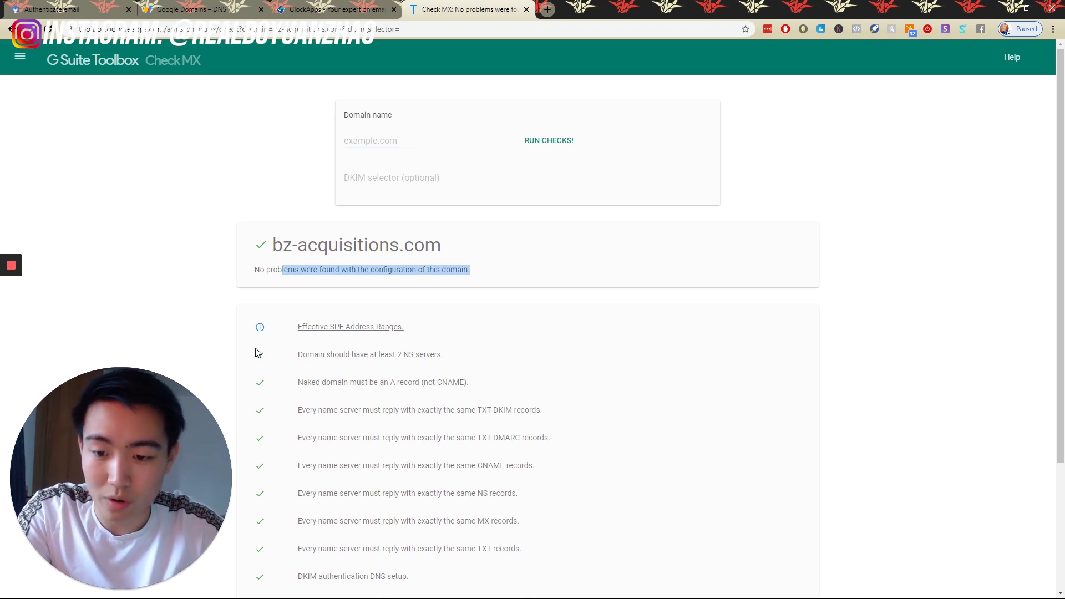
pyautogui.scroll(-3, 300, 337)
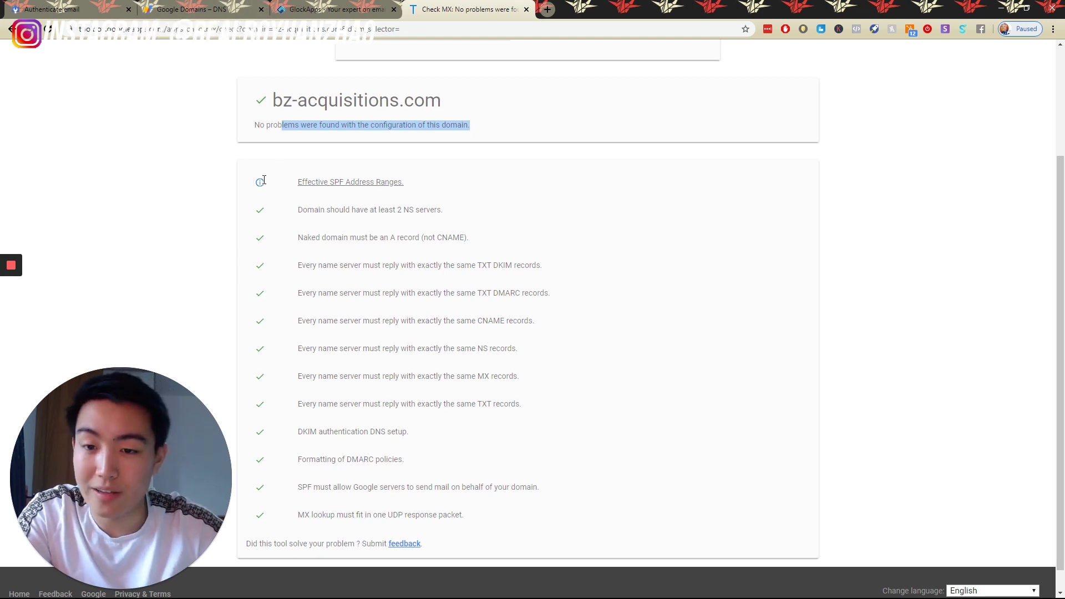
pyautogui.moveTo(263, 181); pyautogui.dragTo(340, 183)
pyautogui.click(340, 184)
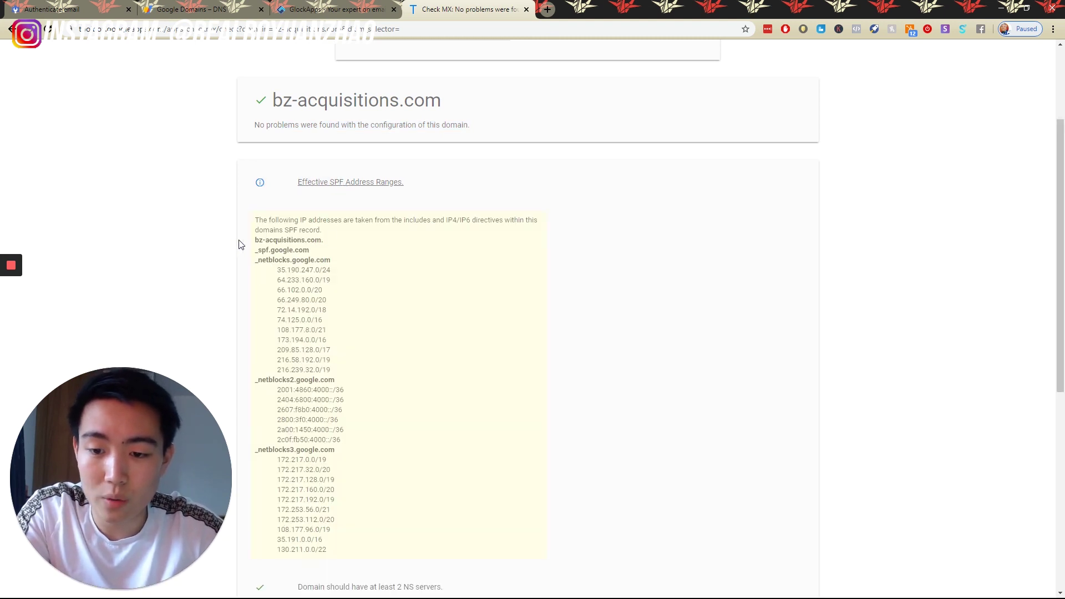
# Examine the SPF address ranges, highlighting the _netblocks.google.com and _netblocks3.google.com headings and the IP ranges listed under the netblocks
pyautogui.scroll(-2, 239, 244)
pyautogui.moveTo(255, 133); pyautogui.dragTo(337, 157)
pyautogui.click(248, 147)
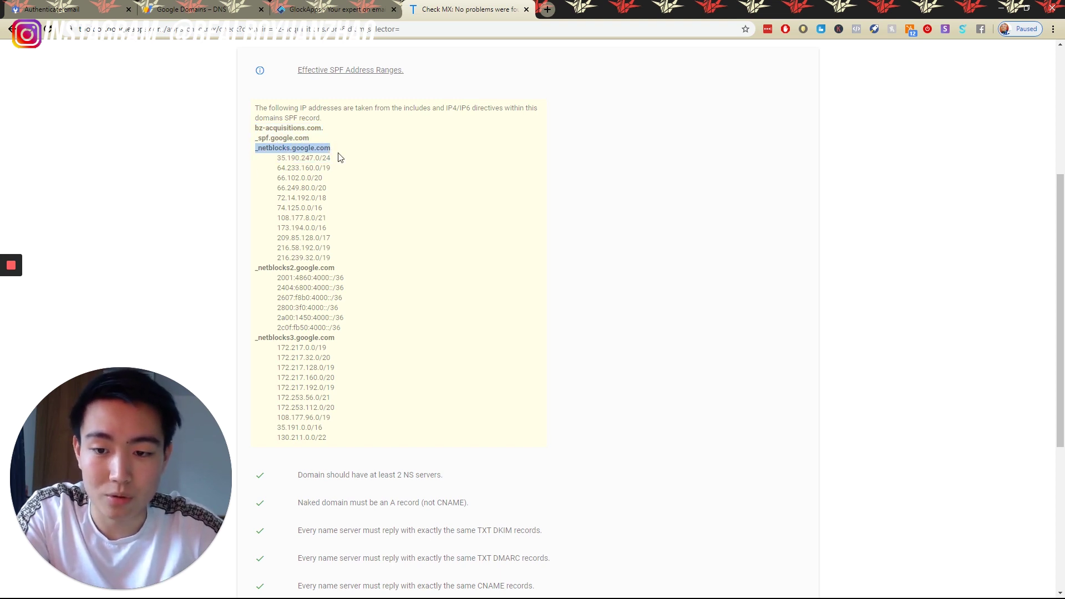
pyautogui.click(276, 268)
pyautogui.moveTo(261, 338); pyautogui.dragTo(380, 340)
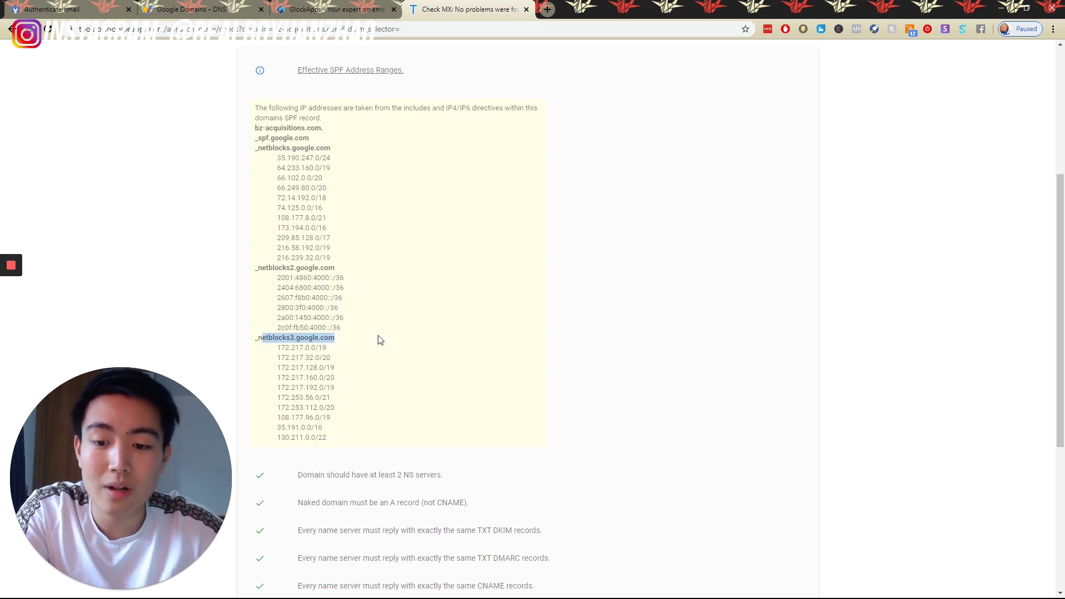
pyautogui.moveTo(315, 438); pyautogui.dragTo(300, 214)
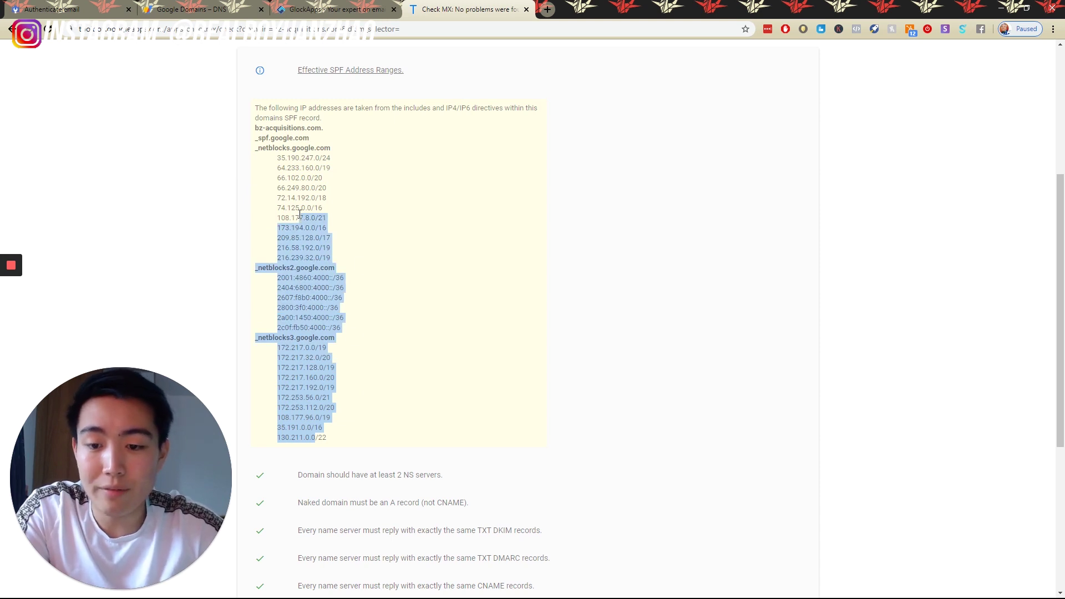
pyautogui.doubleClick(299, 214)
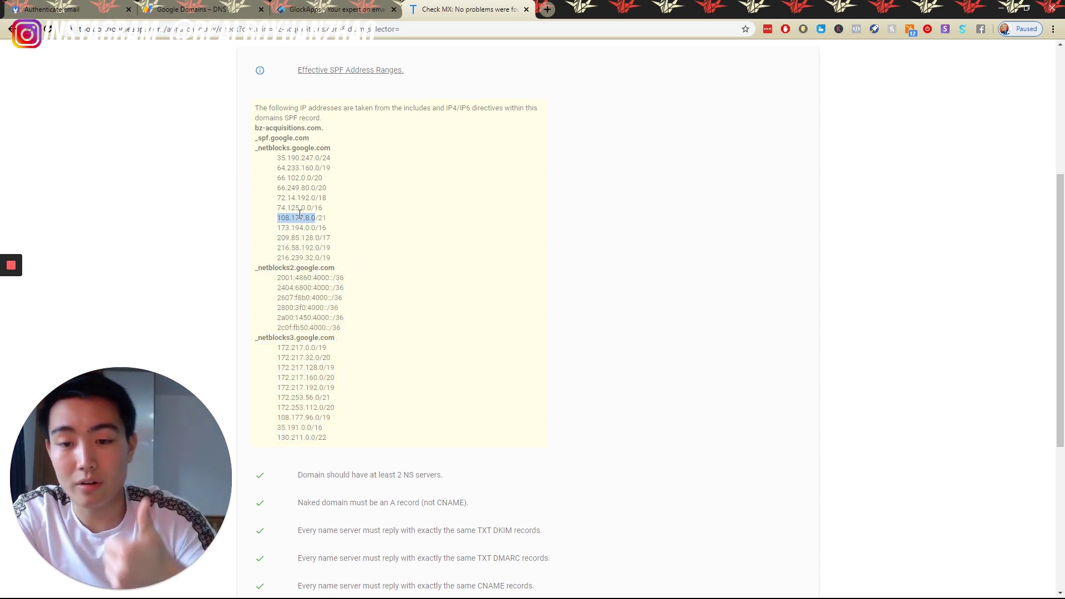